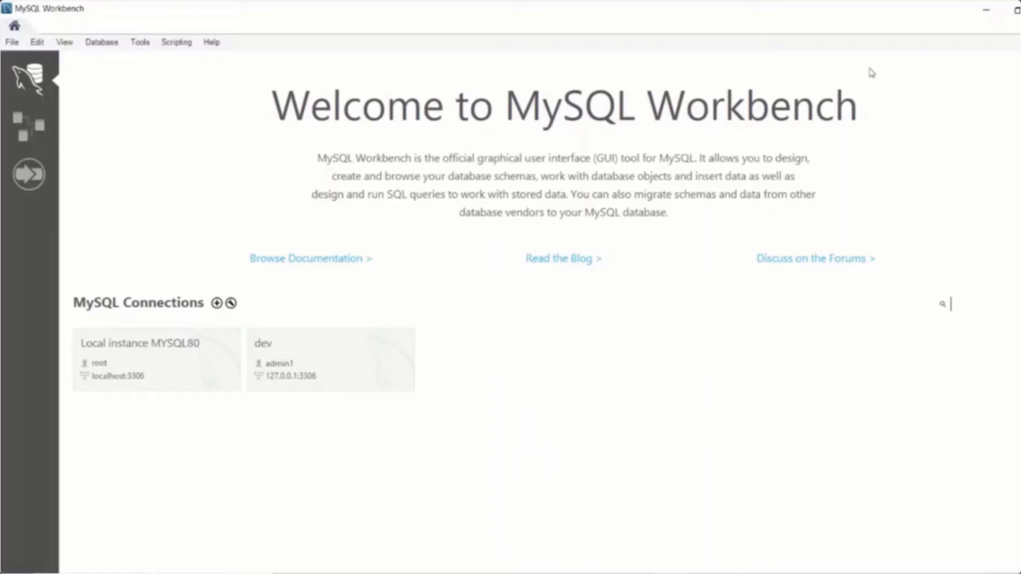
Connect to the 'dev' connection from the Welcome screen to open its SQL editor session.
left_click(358, 388)
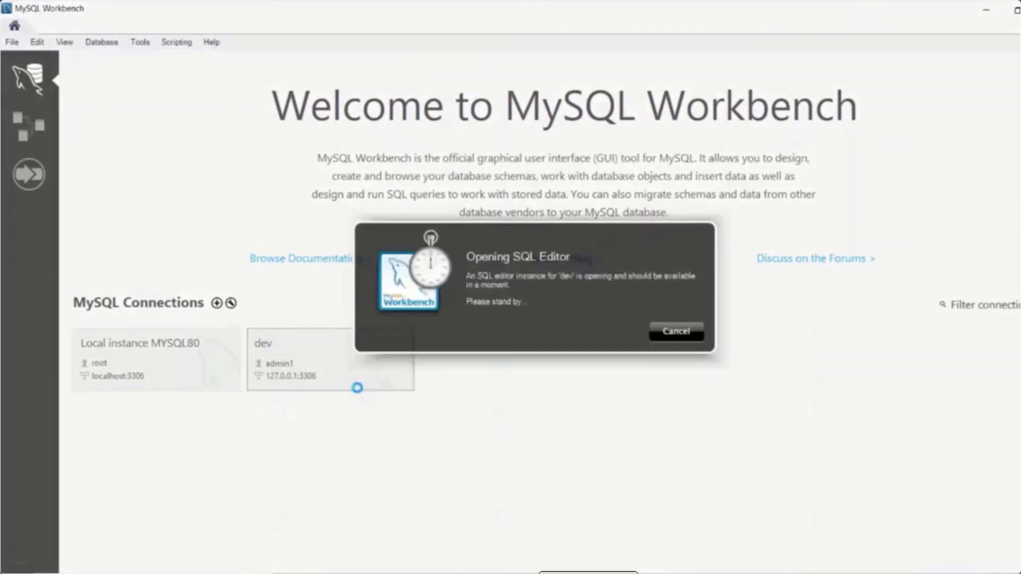
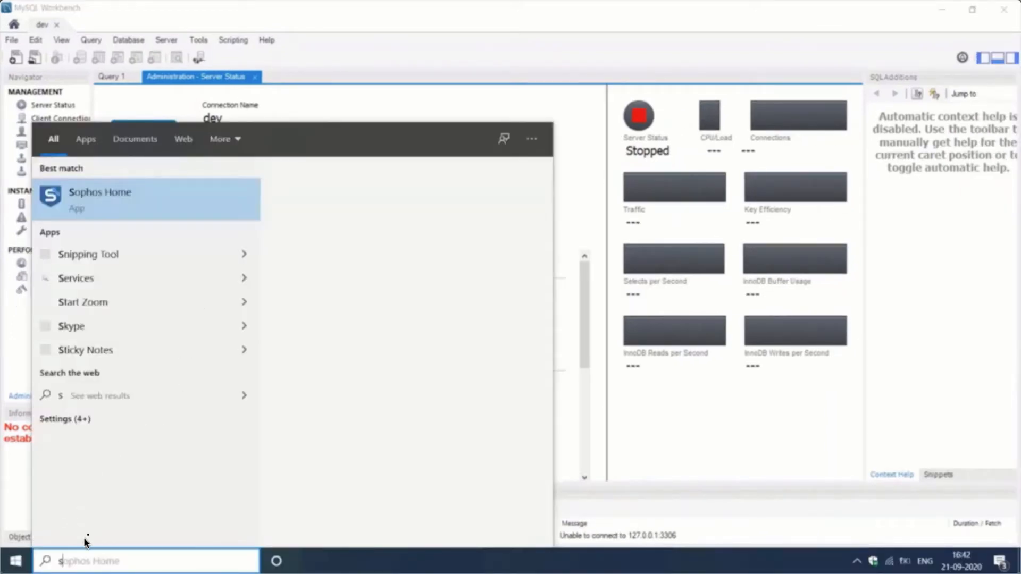
Dismiss the Start menu search results to reveal the Workbench Server Status page, still Stopped.
mouse_move(103, 515)
left_mouse_down()
mouse_move(85, 527)
mouse_move(84, 552)
left_mouse_up()
key("Escape")
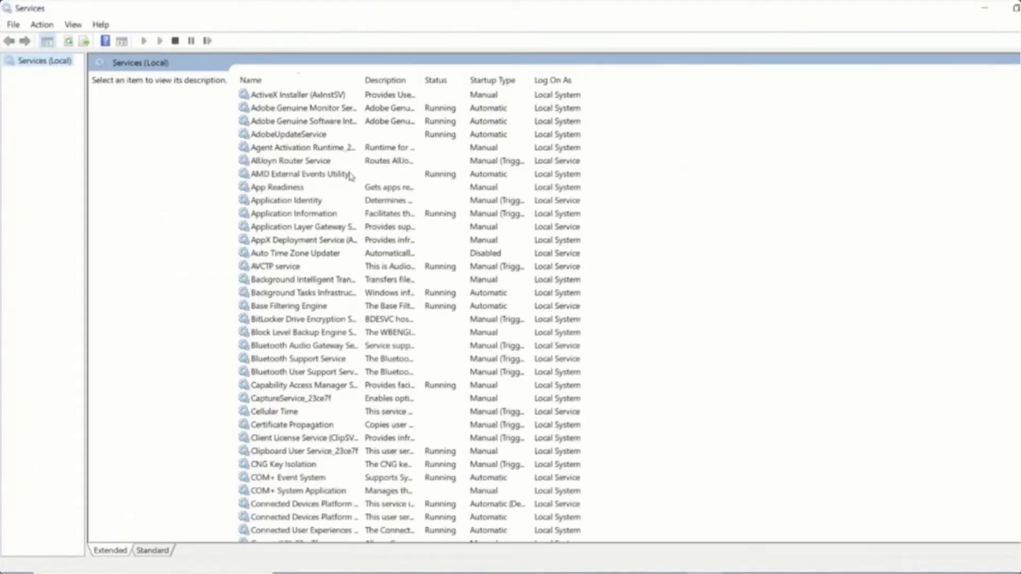
Jump to the M entries in the Services list and select the stopped MYSQL80 service.
left_click(298, 96)
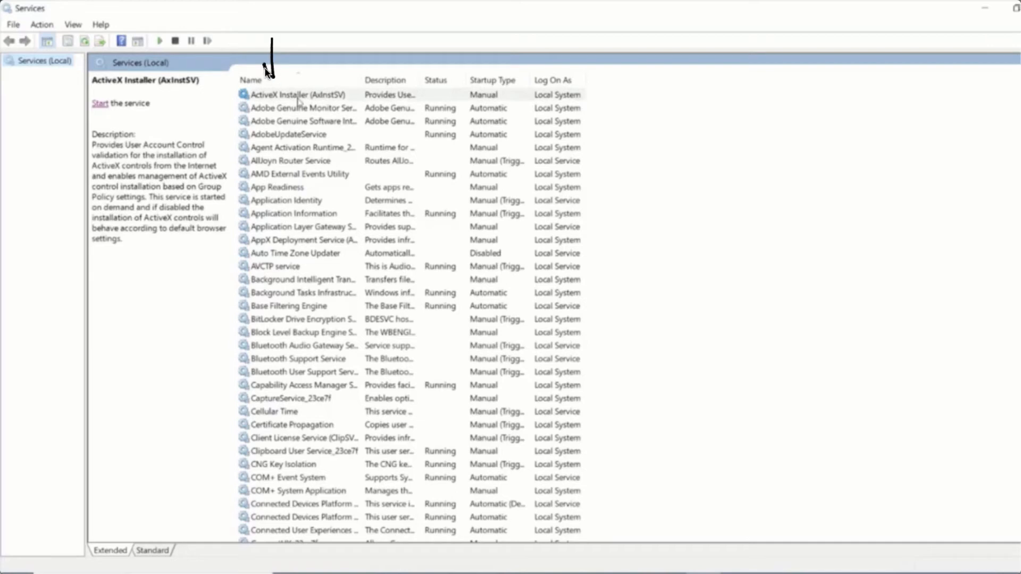
left_click_drag(265, 69, 291, 67)
key("m")
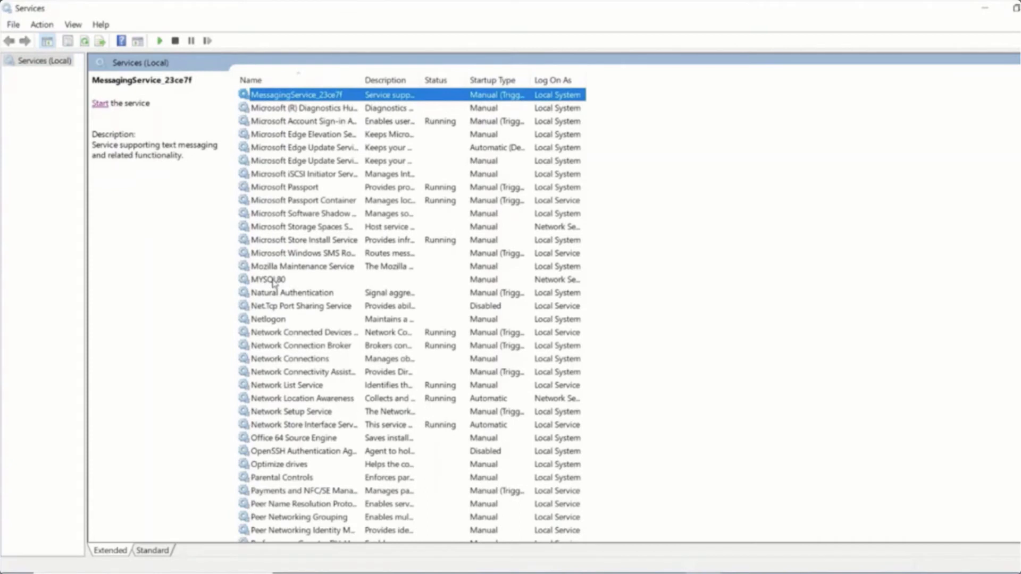
left_click_drag(200, 304, 253, 286)
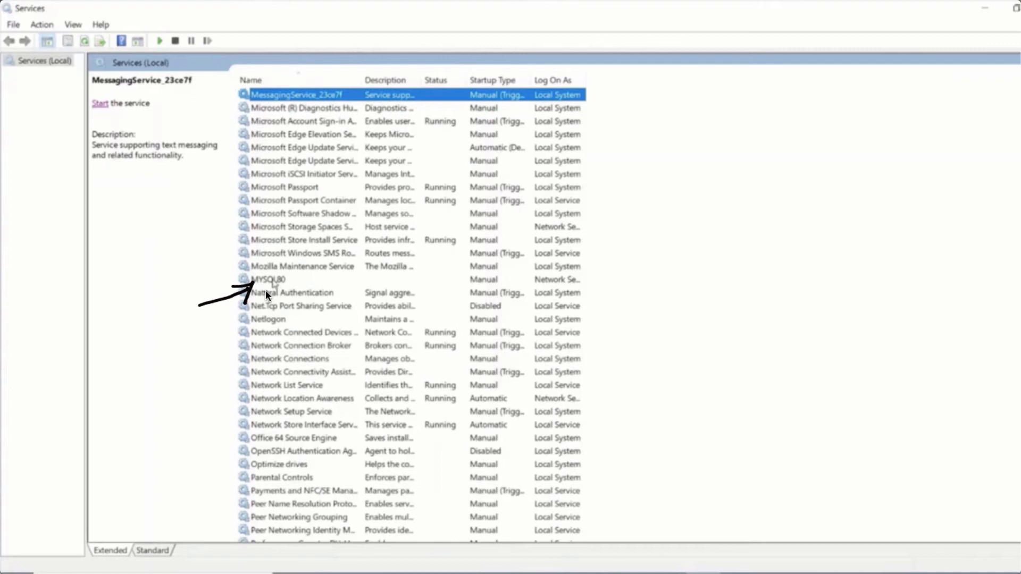
left_click(266, 281)
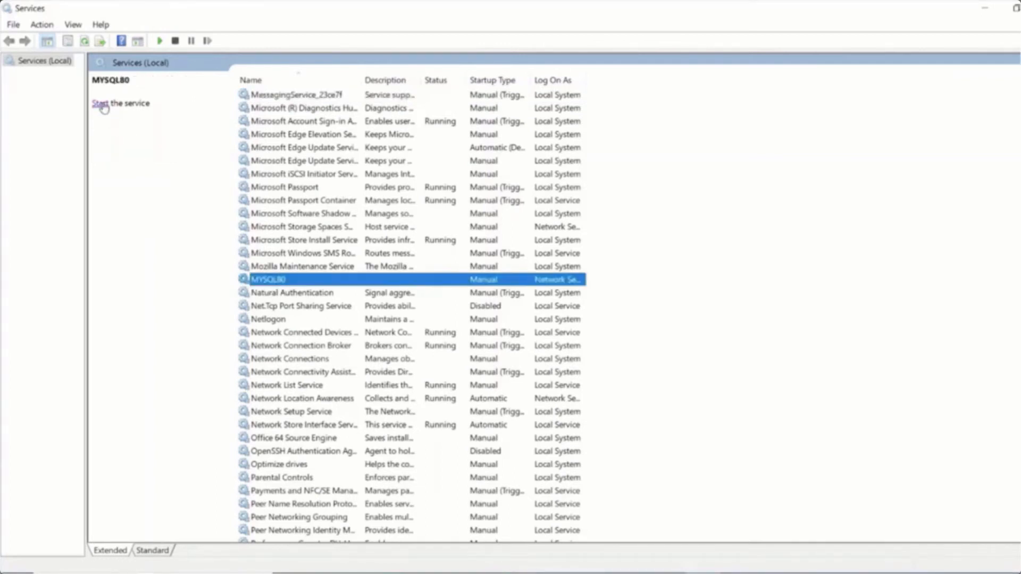
Start MYSQL80 from its context menu so Workbench reports the server Running.
right_click(256, 279)
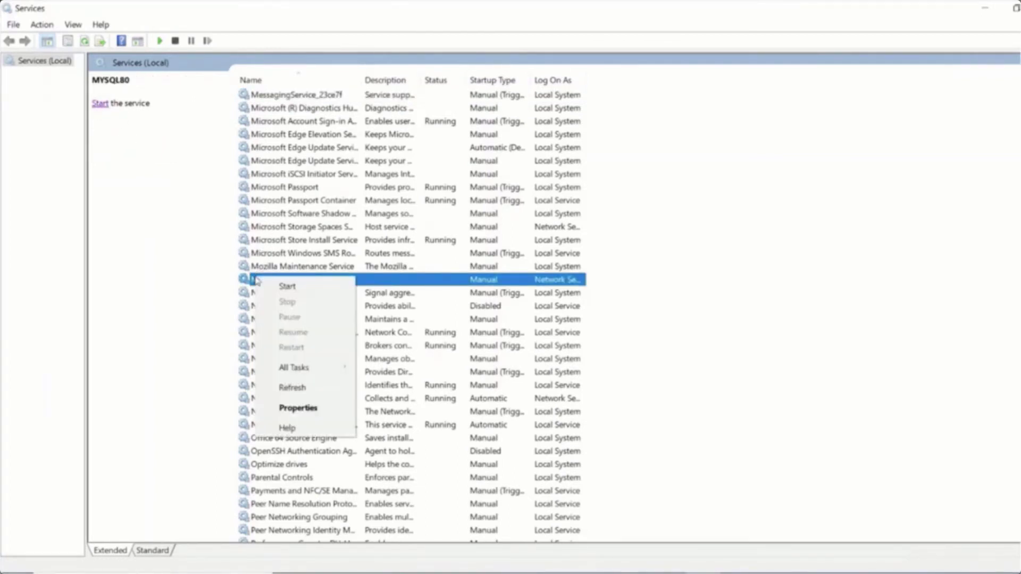
left_click(303, 286)
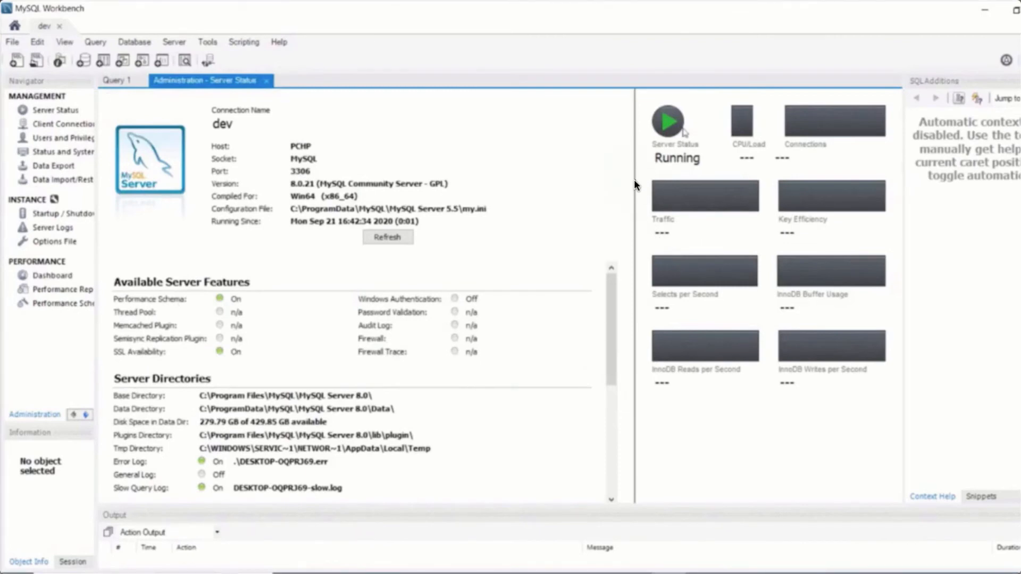
mouse_move(617, 192)
left_mouse_down()
mouse_move(665, 147)
mouse_move(638, 164)
mouse_move(655, 188)
left_mouse_up()
left_click(634, 215)
left_click_drag(695, 168, 705, 174)
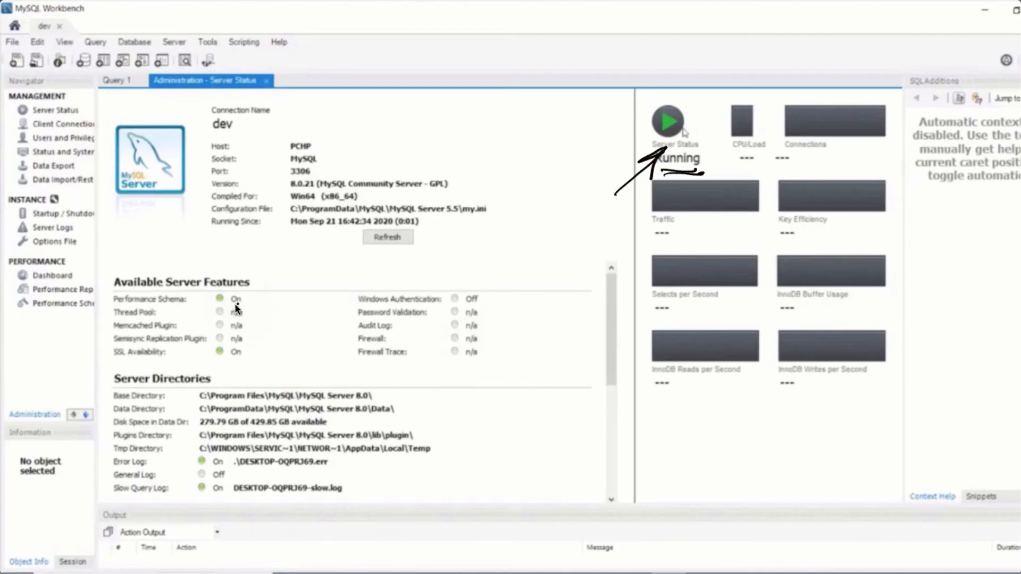
left_click_drag(252, 292, 289, 278)
left_click_drag(581, 563, 612, 557)
left_click_drag(31, 477, 42, 491)
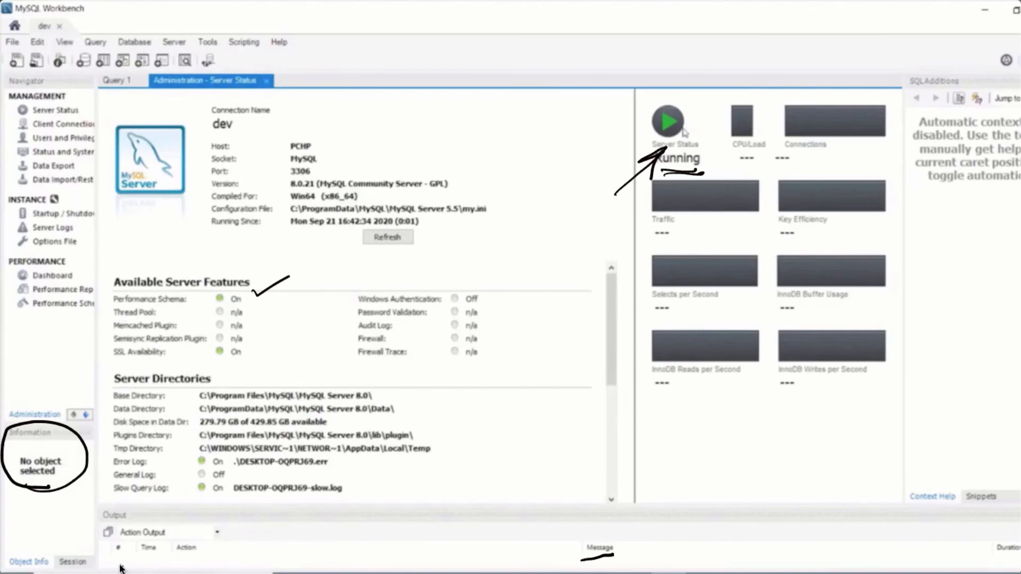
left_click_drag(120, 565, 209, 561)
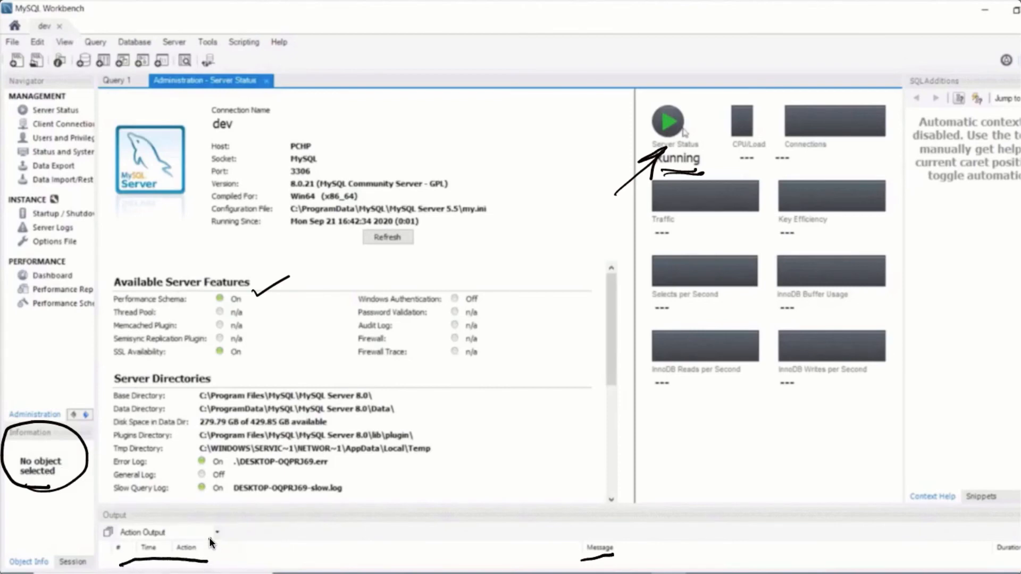